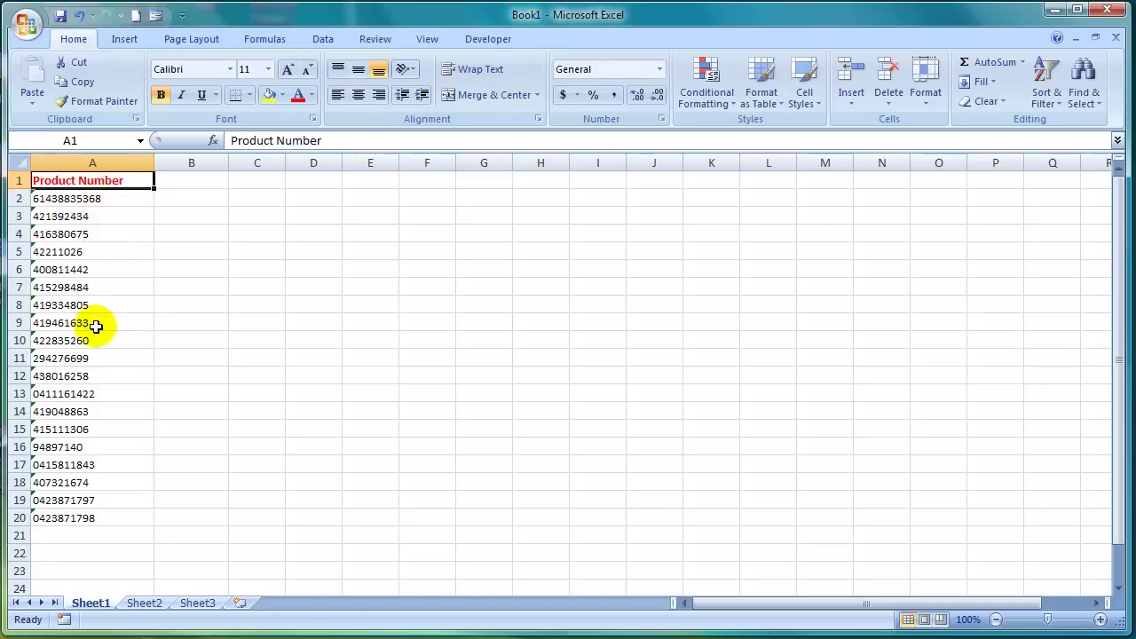
drag(84, 446, 93, 502)
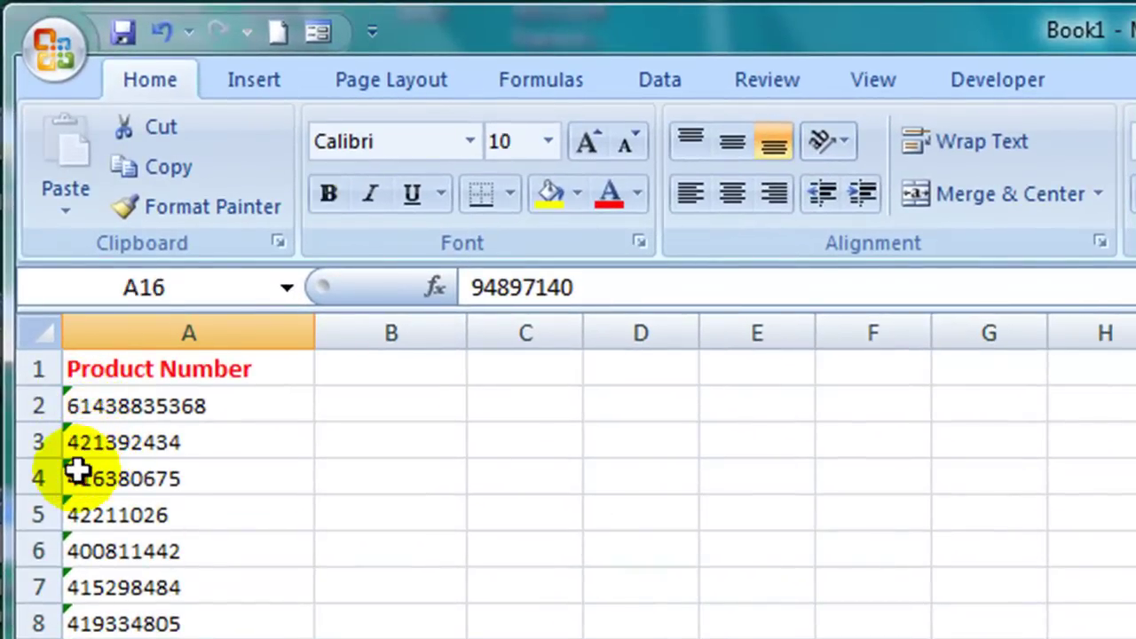
click(189, 399)
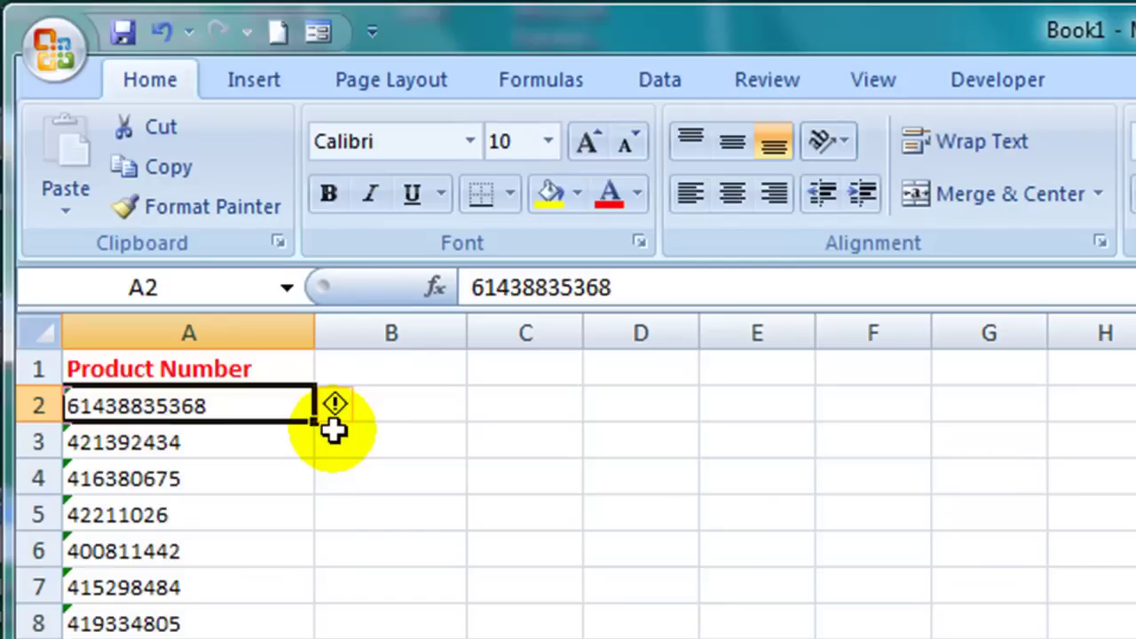
mouse_move(342, 421)
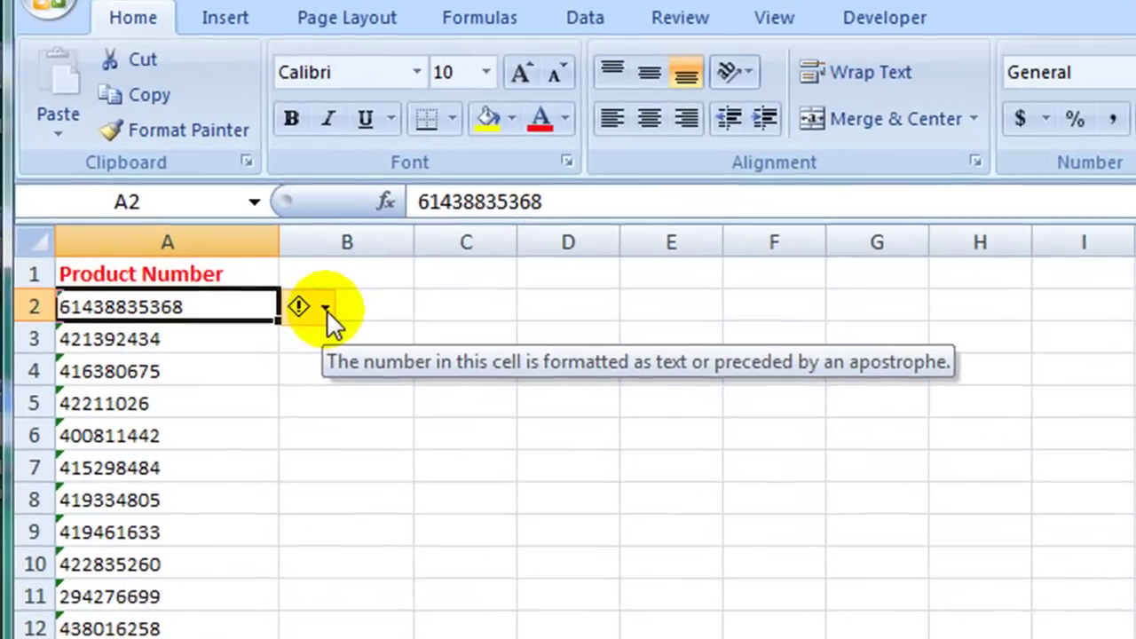
click(180, 199)
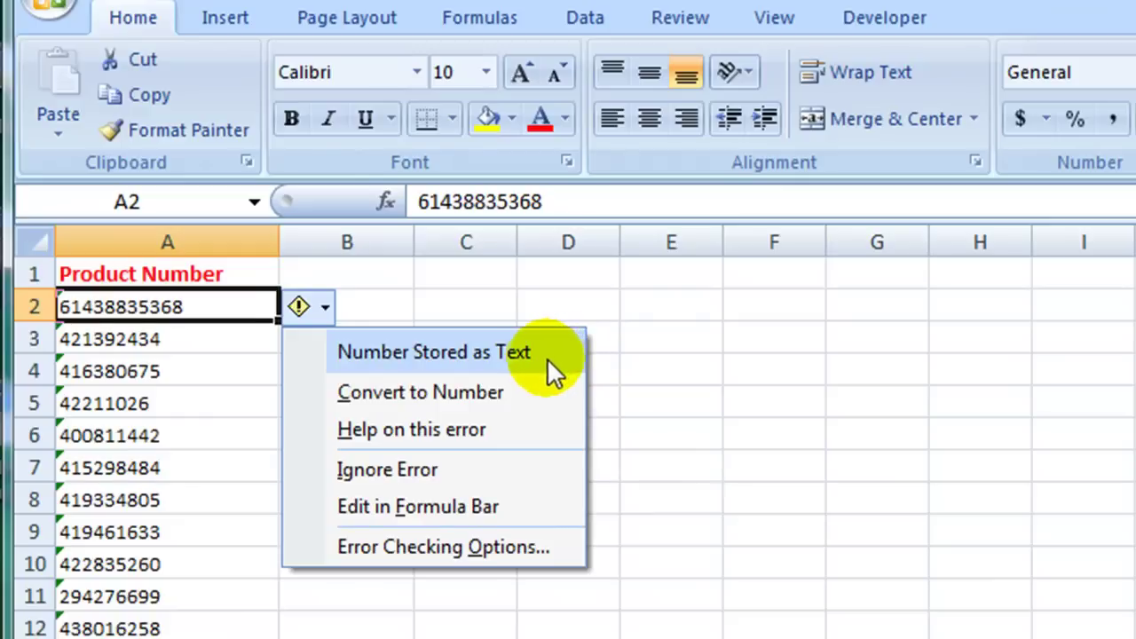
click(522, 397)
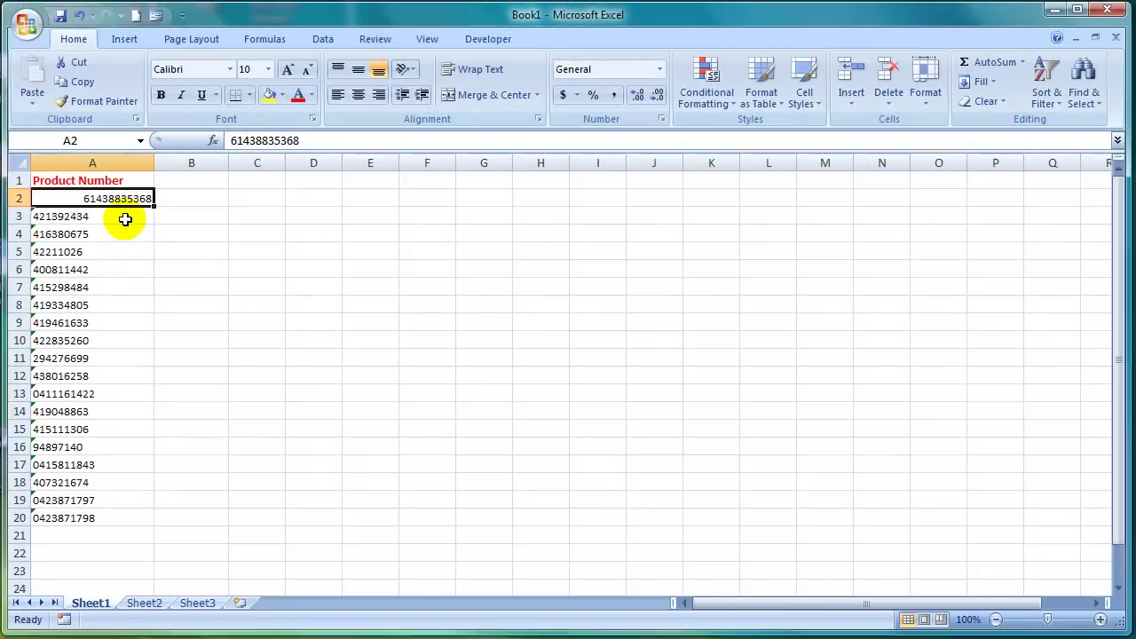
Select A3:A20 and apply Convert to Number from the error tag, dropping leading zeros.
drag(118, 217, 101, 520)
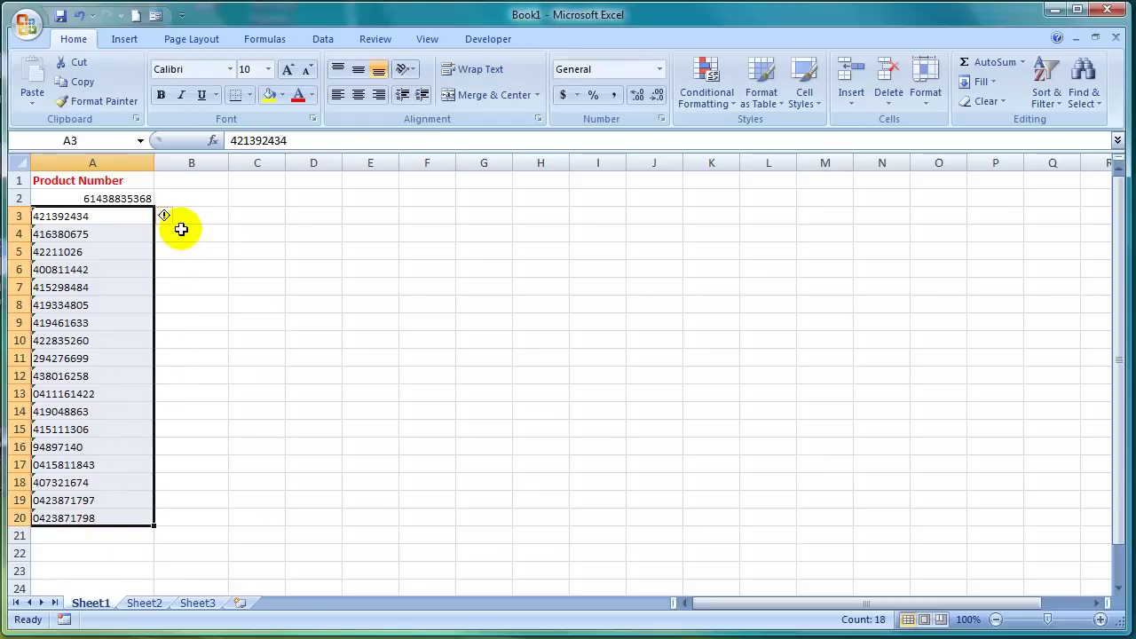
mouse_move(180, 221)
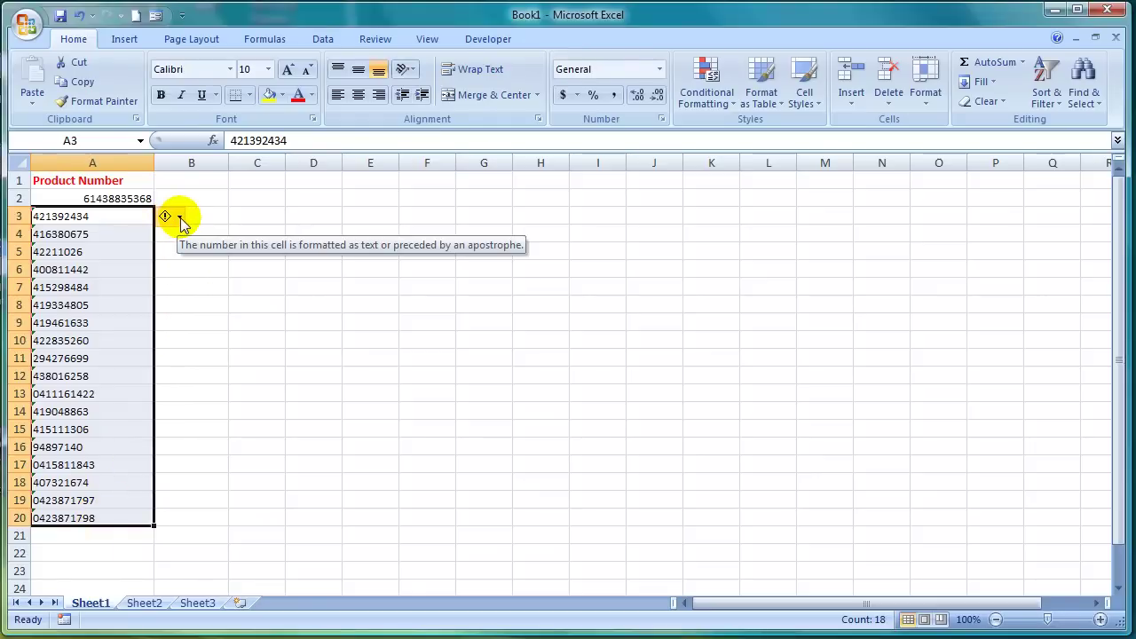
click(180, 219)
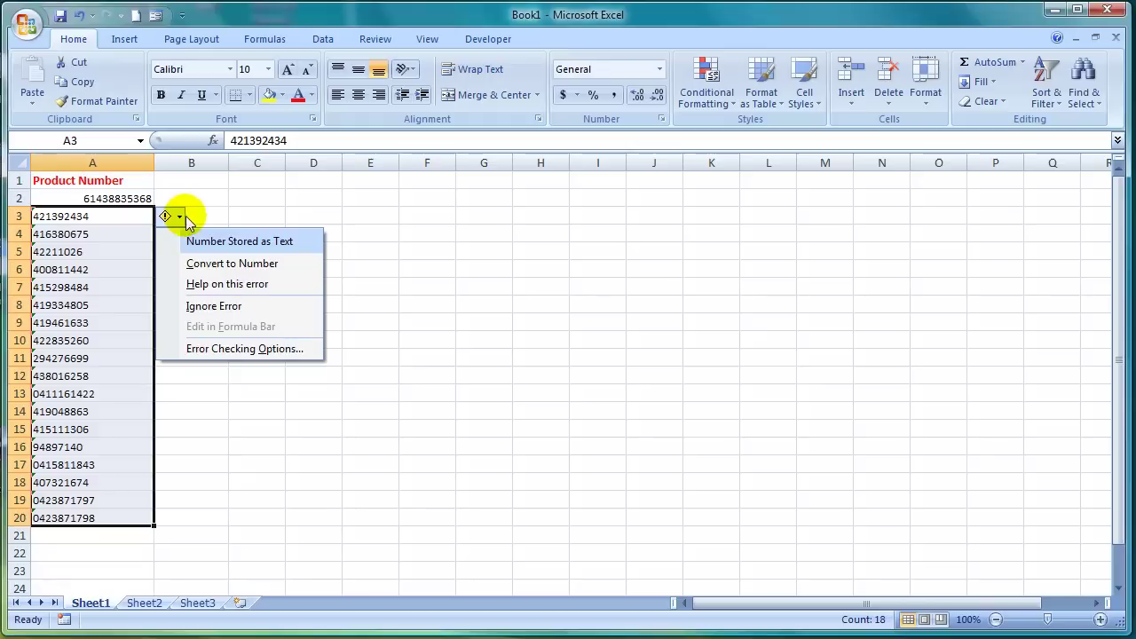
click(228, 266)
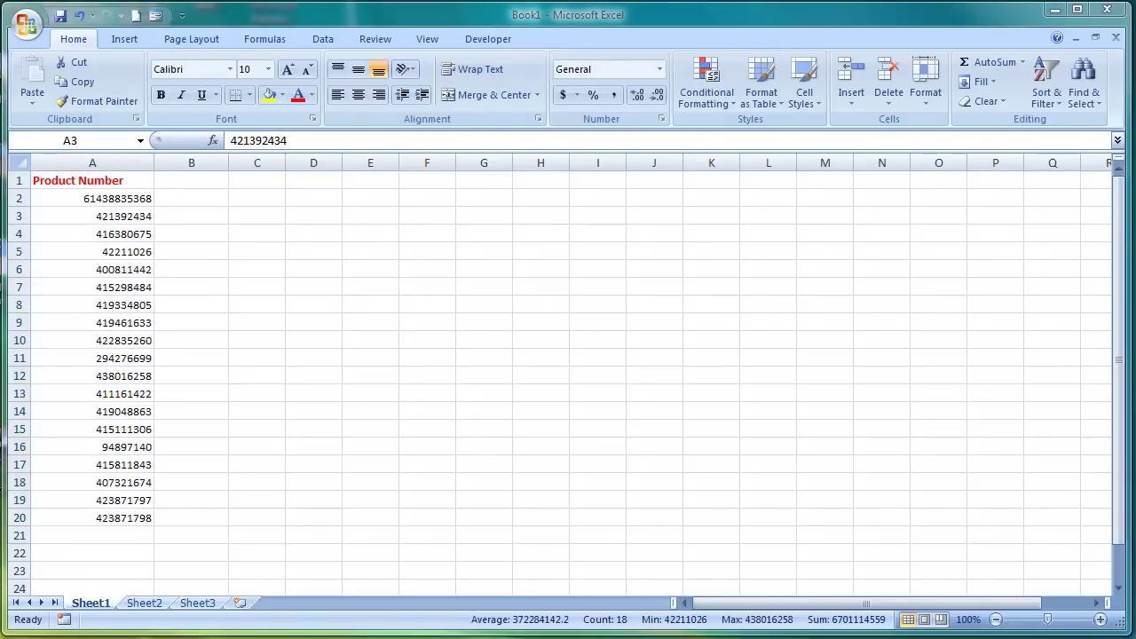
Undo the conversion, then fill =A2*1 from B2 down column B beside the list.
click(80, 18)
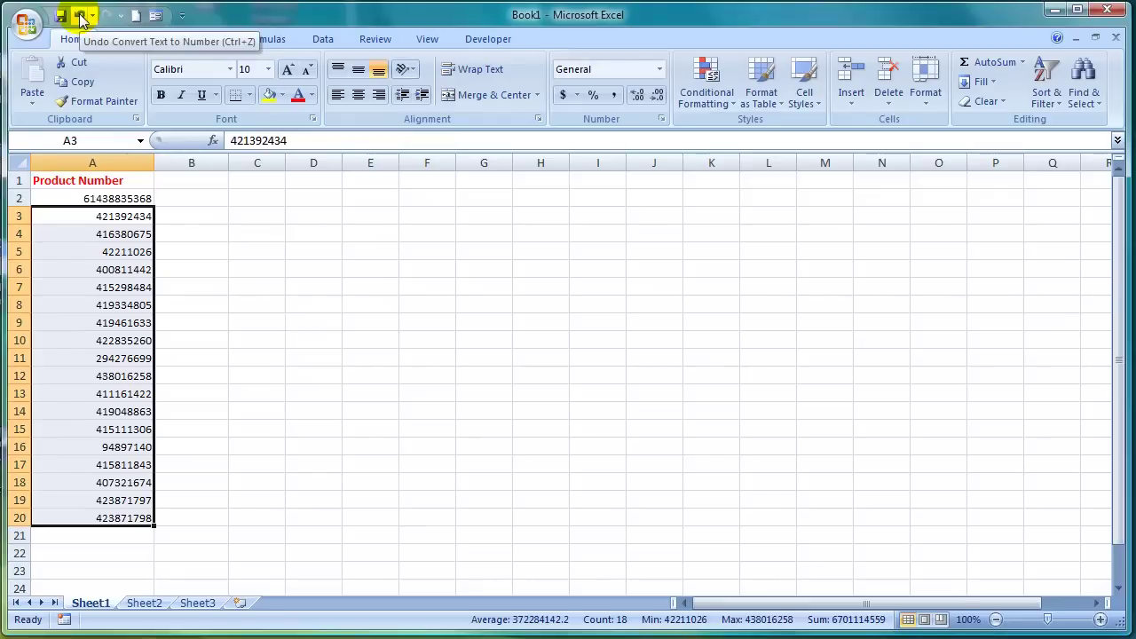
click(80, 17)
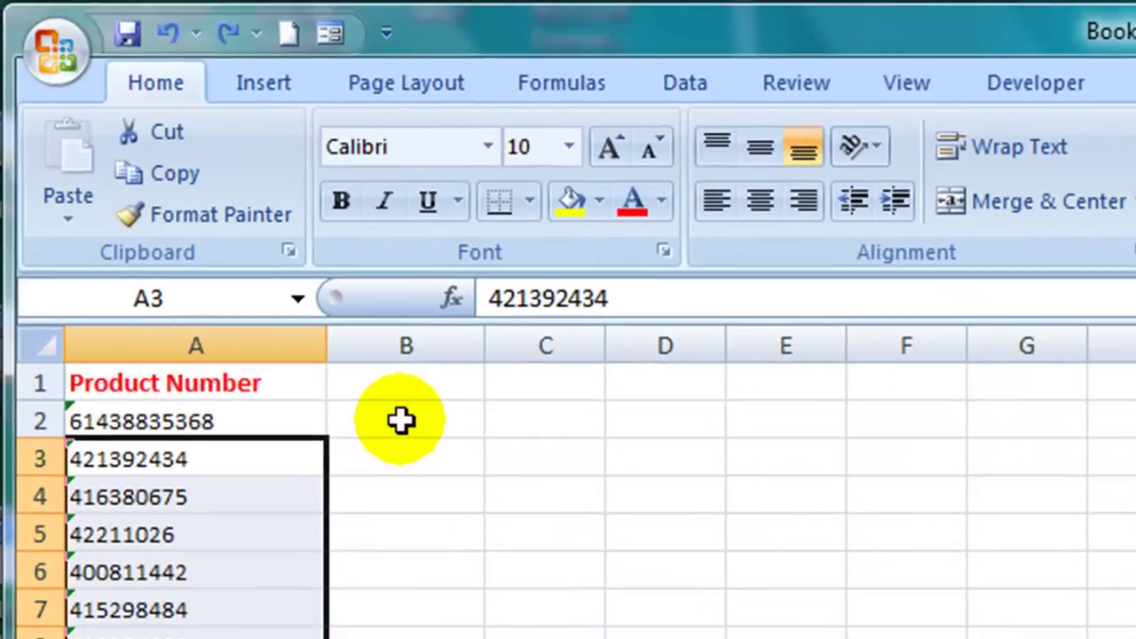
click(401, 422)
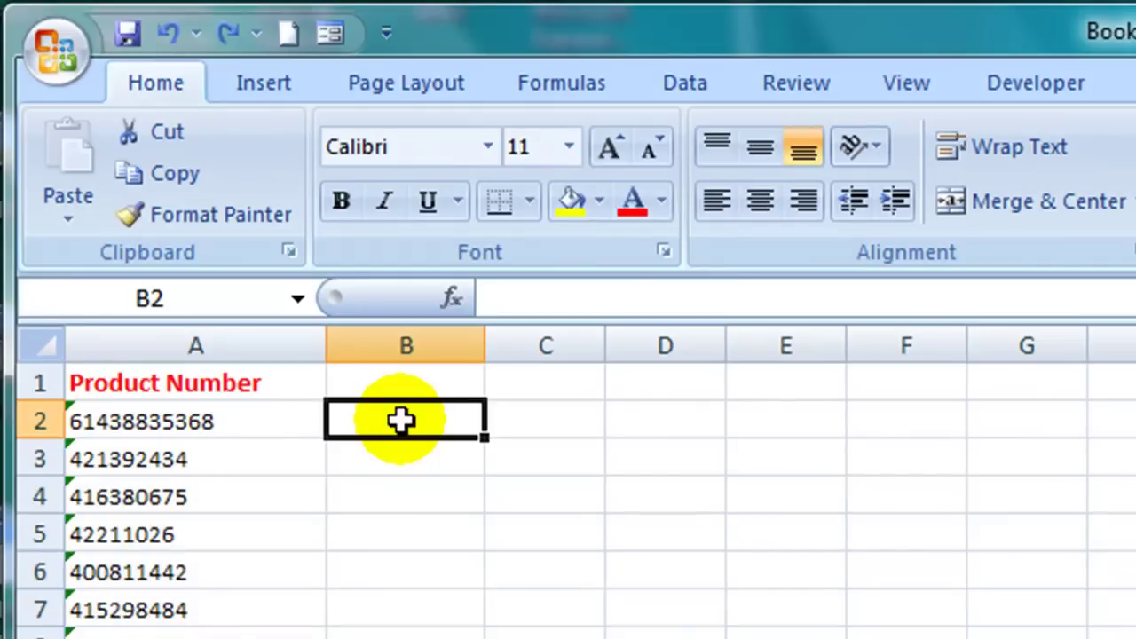
text(=)
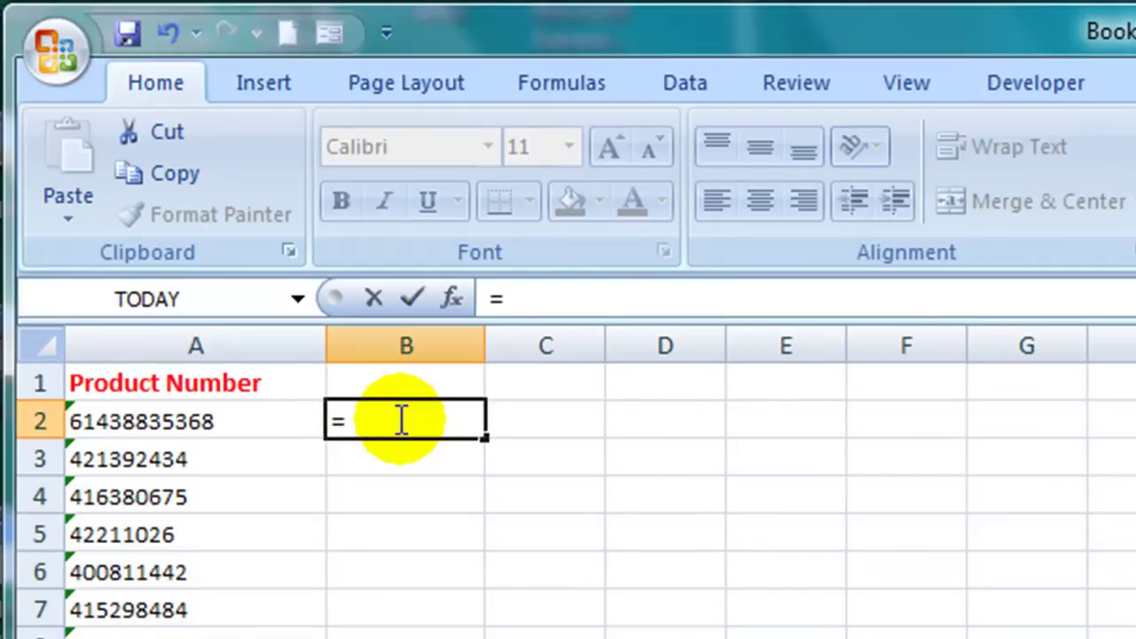
click(189, 410)
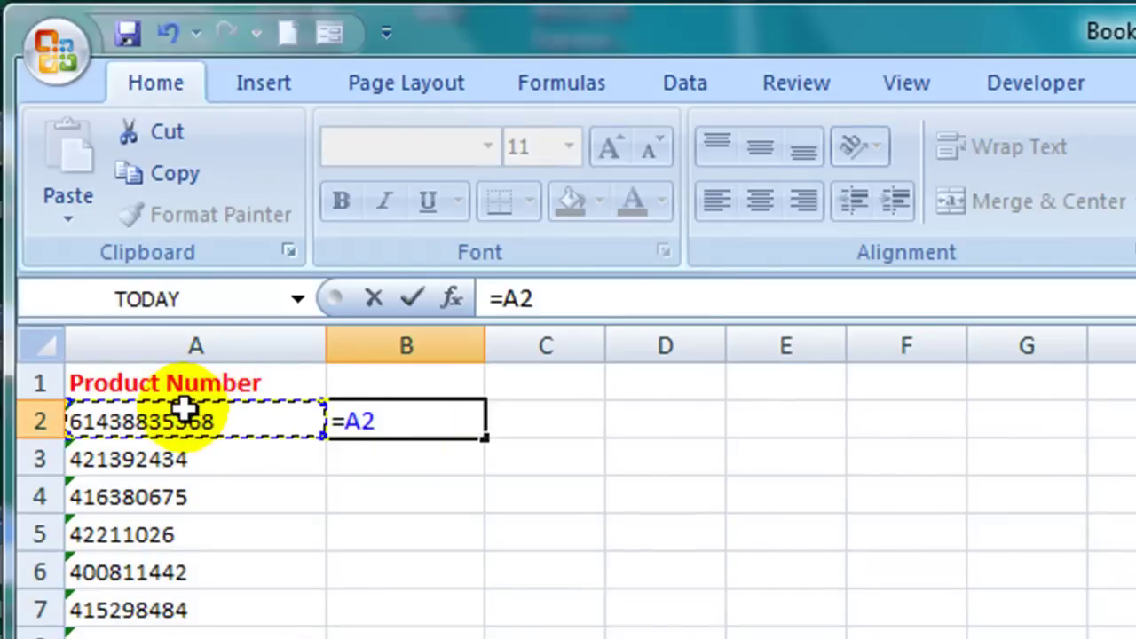
text(*1)
key(Return)
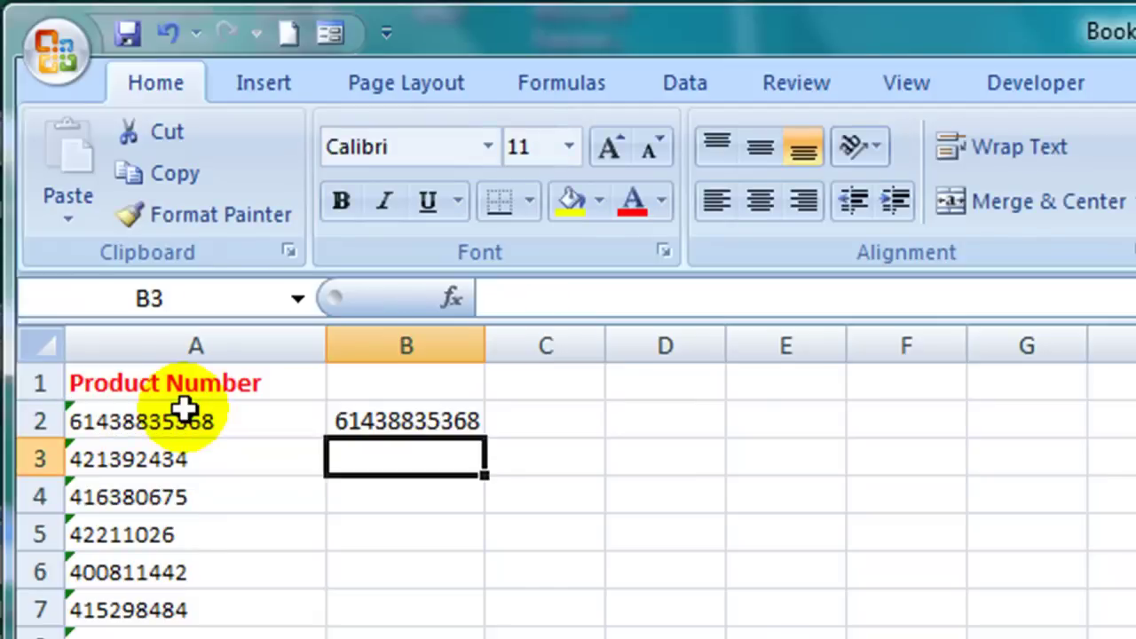
click(465, 425)
drag(485, 433, 484, 634)
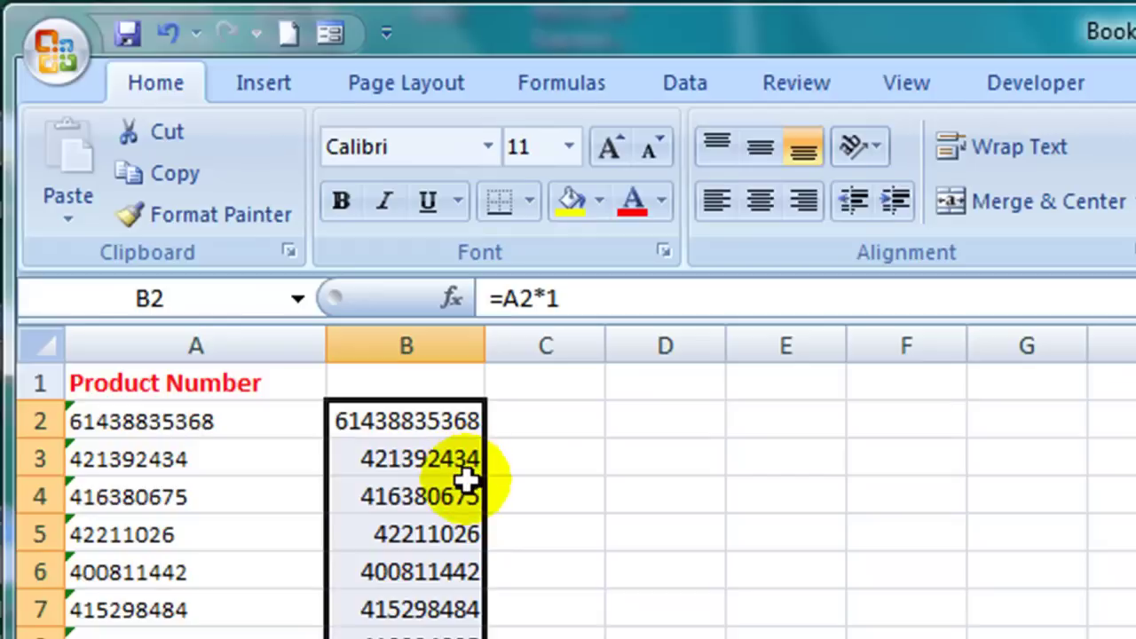
Clear the column B helper formulas, enter 1 in C2 and copy it.
key(Delete)
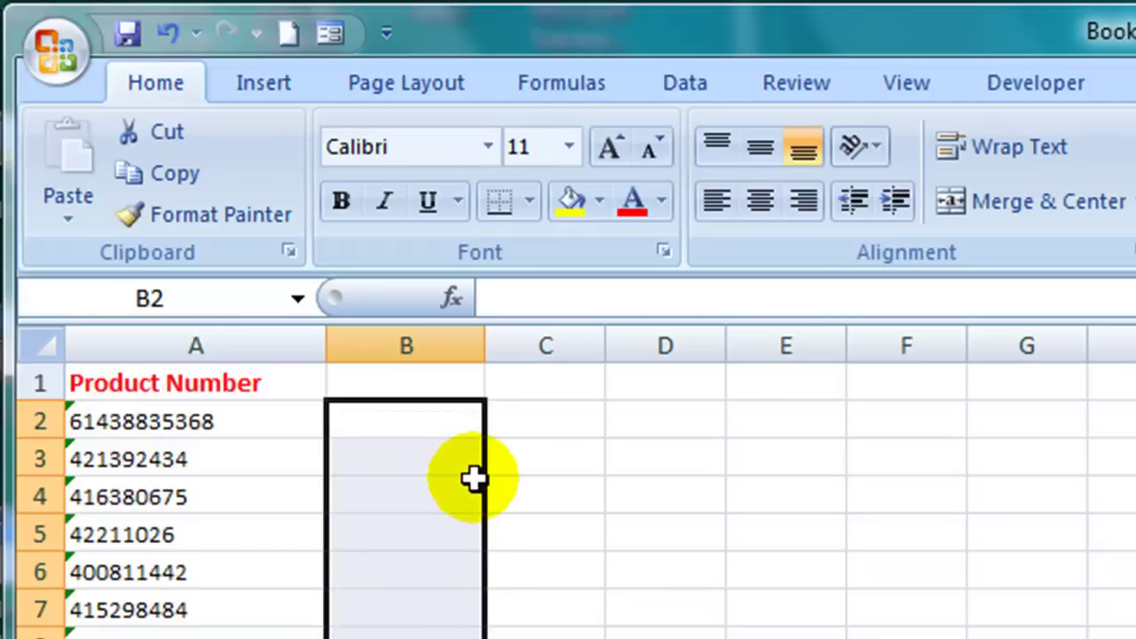
click(532, 423)
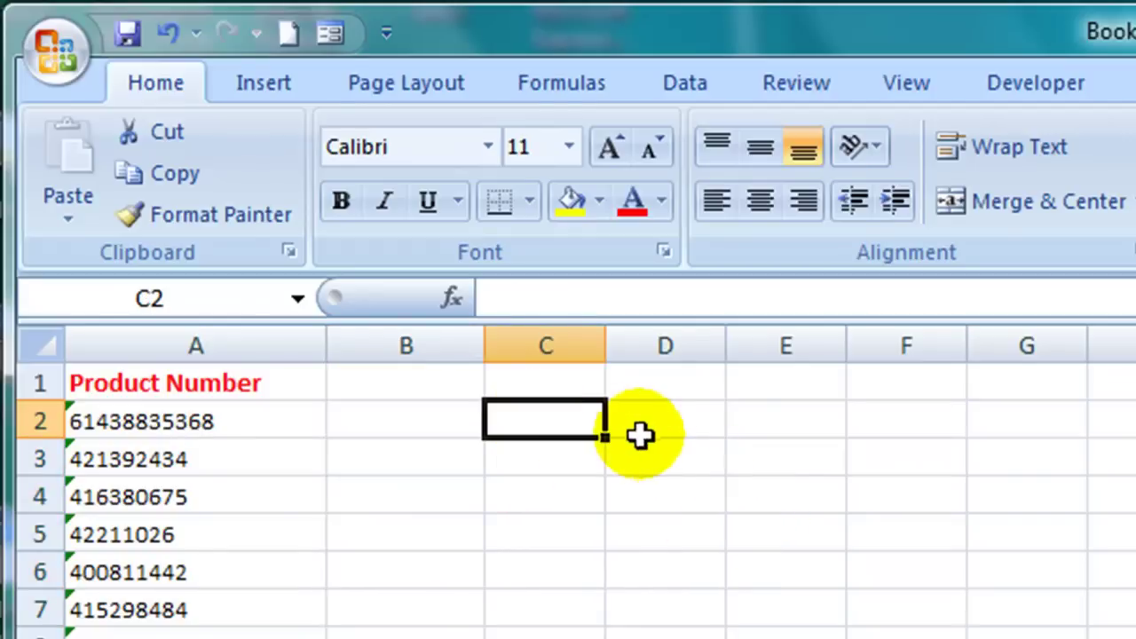
text(1)
key(Return)
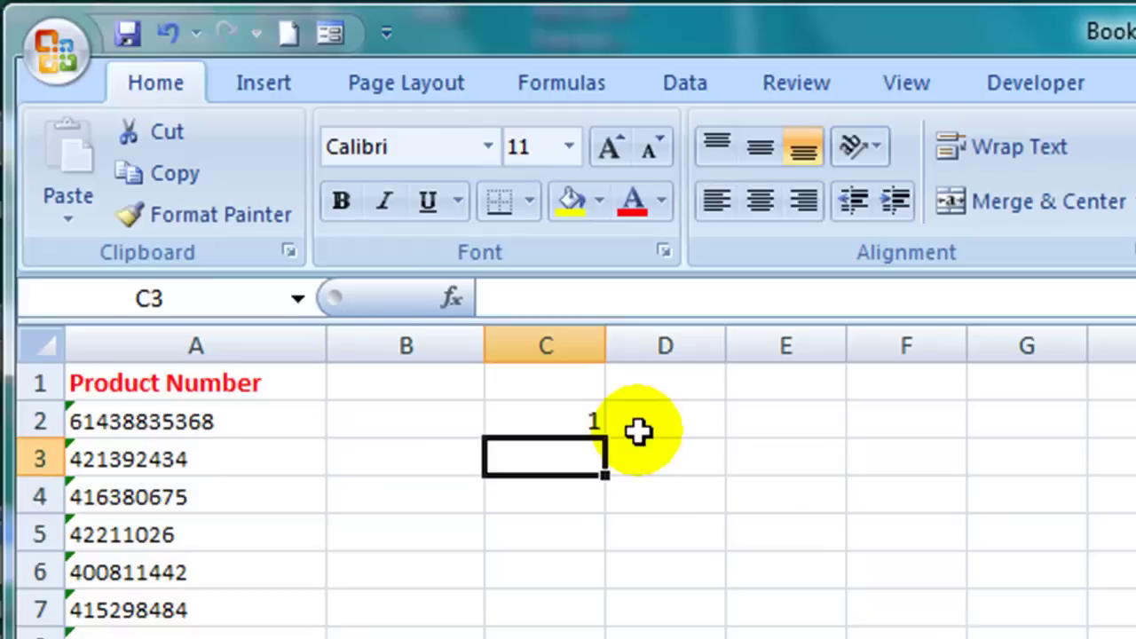
click(581, 415)
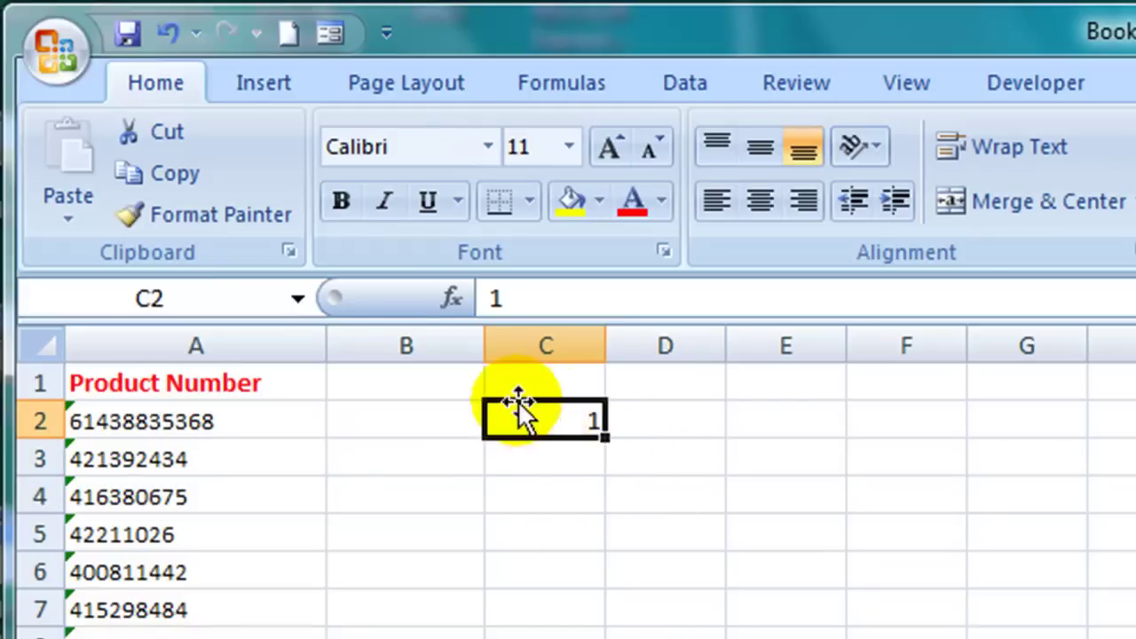
click(191, 180)
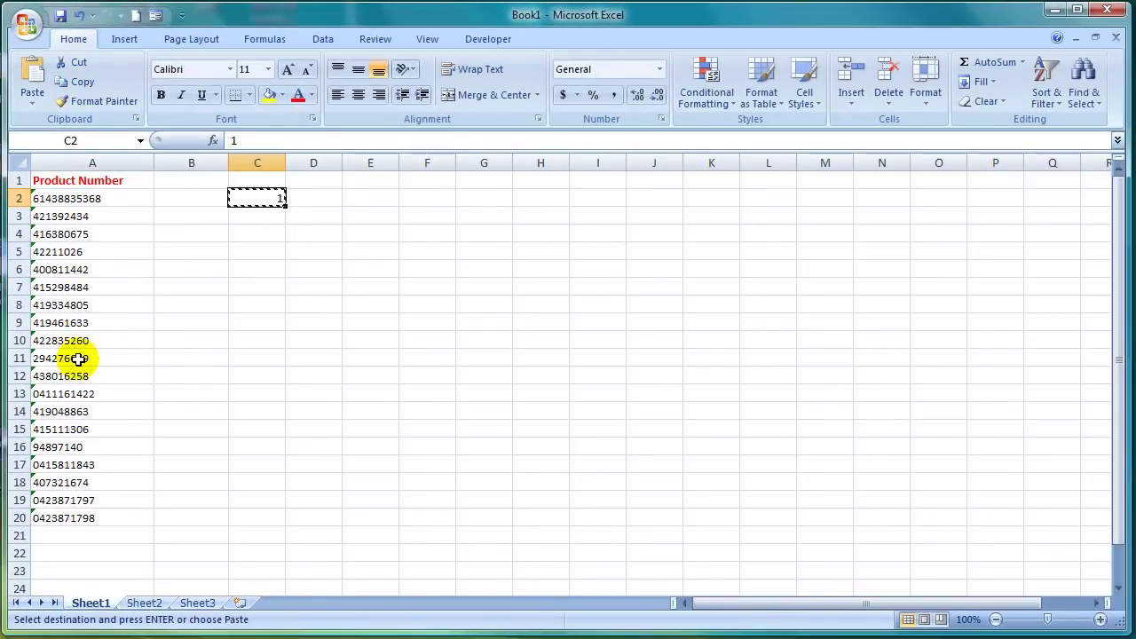
Paste Special the copied 1 onto A2:A20 with the Multiply operation.
drag(147, 198, 106, 506)
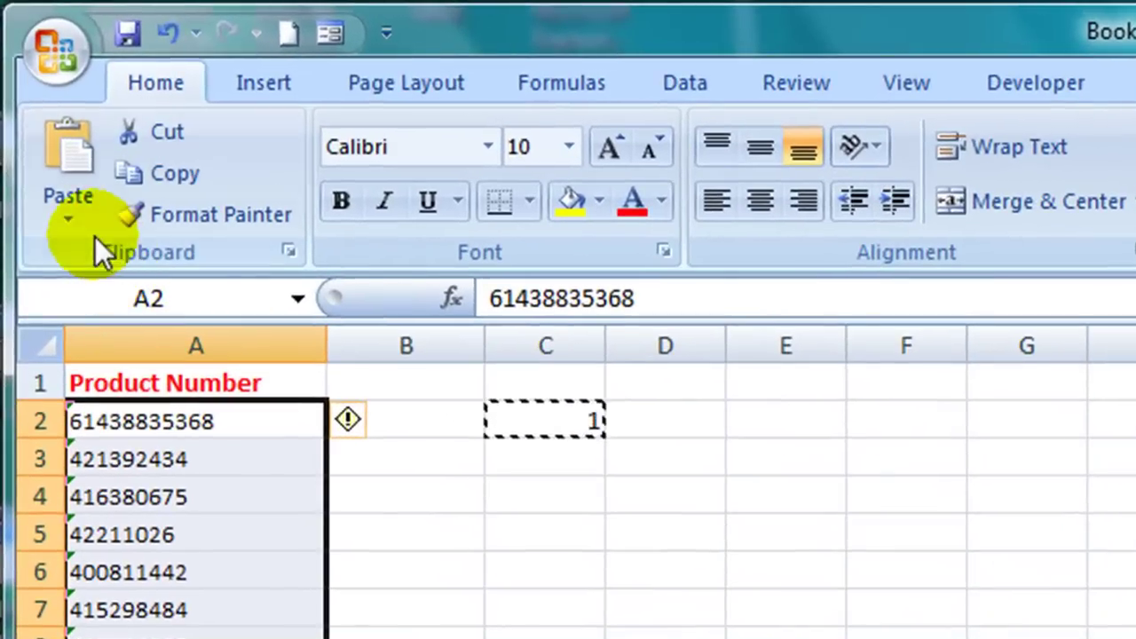
click(78, 229)
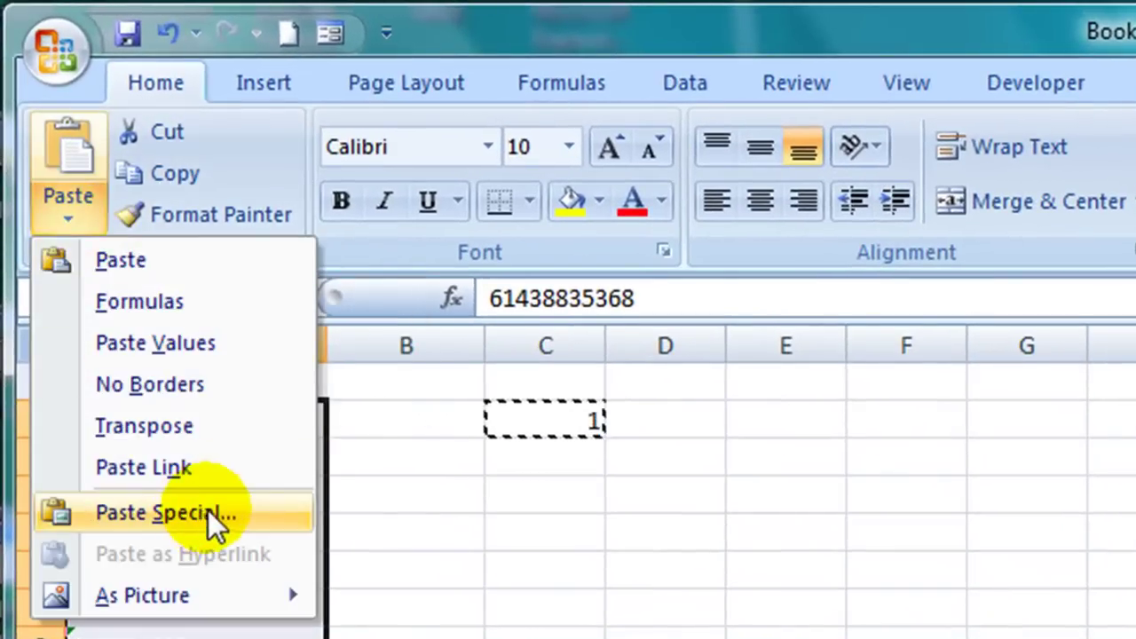
click(236, 519)
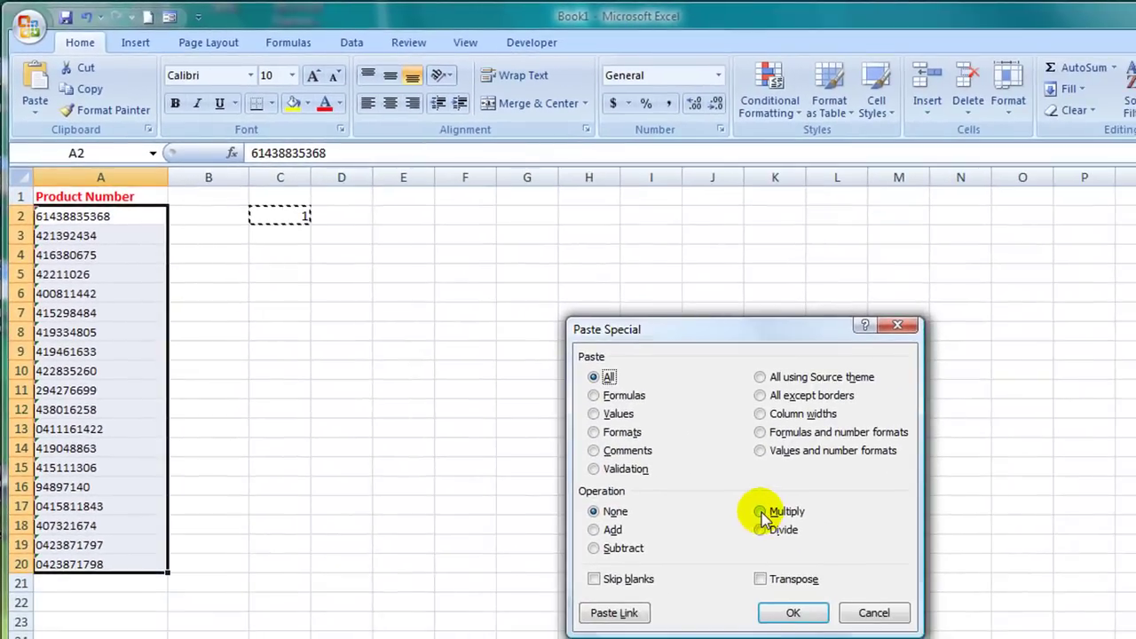
click(761, 512)
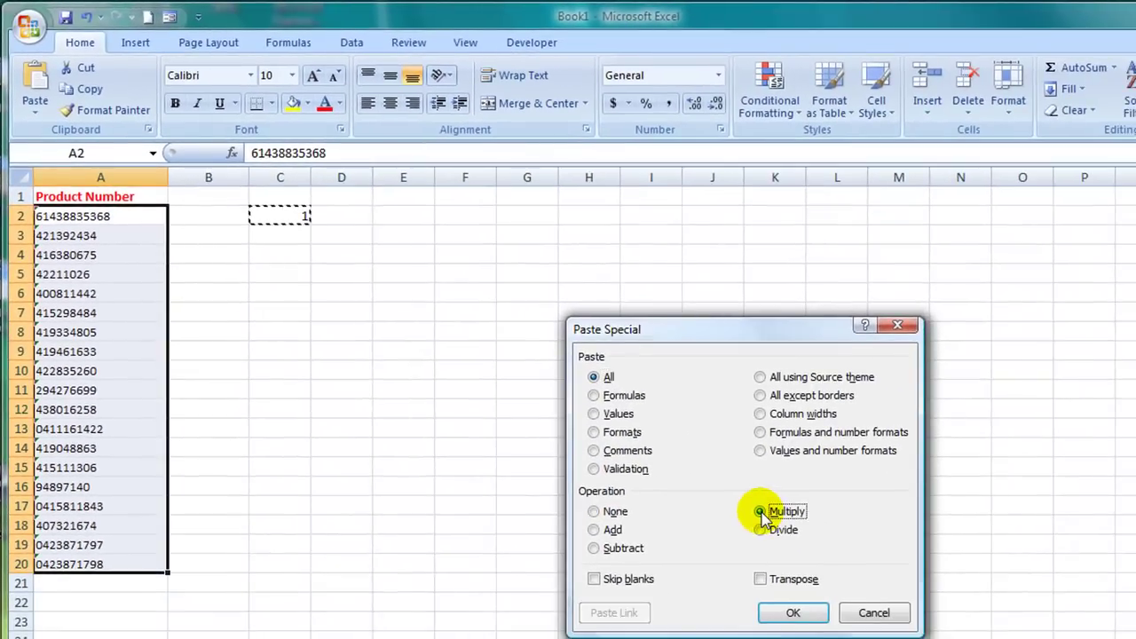
click(795, 613)
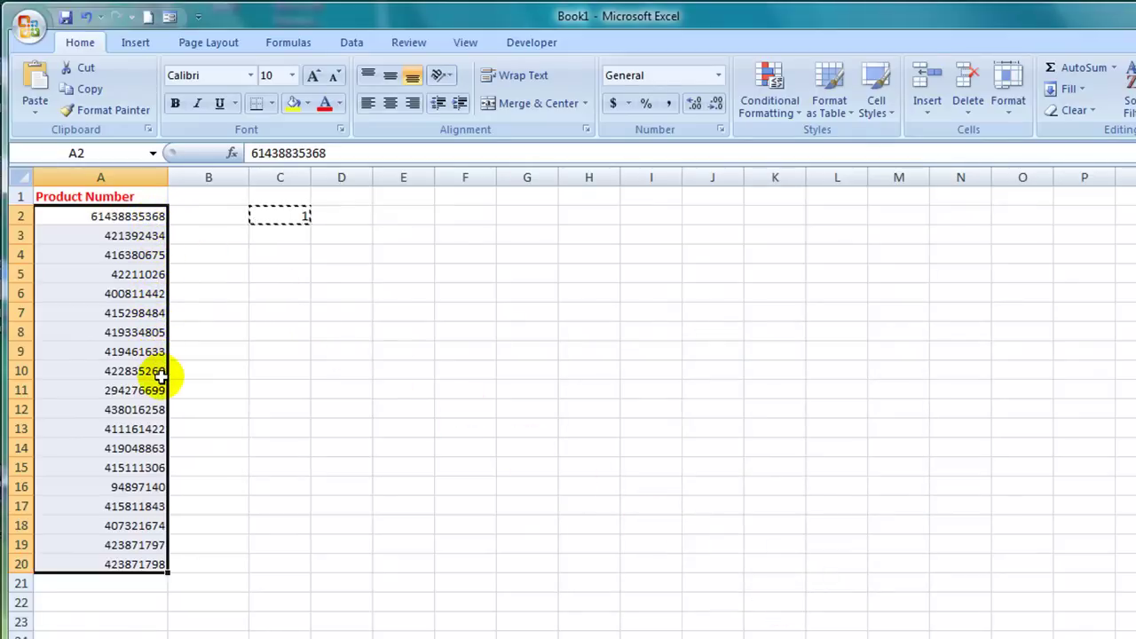
Cancel copy mode, check A4's converted value, and delete the helper 1 from C2.
click(284, 255)
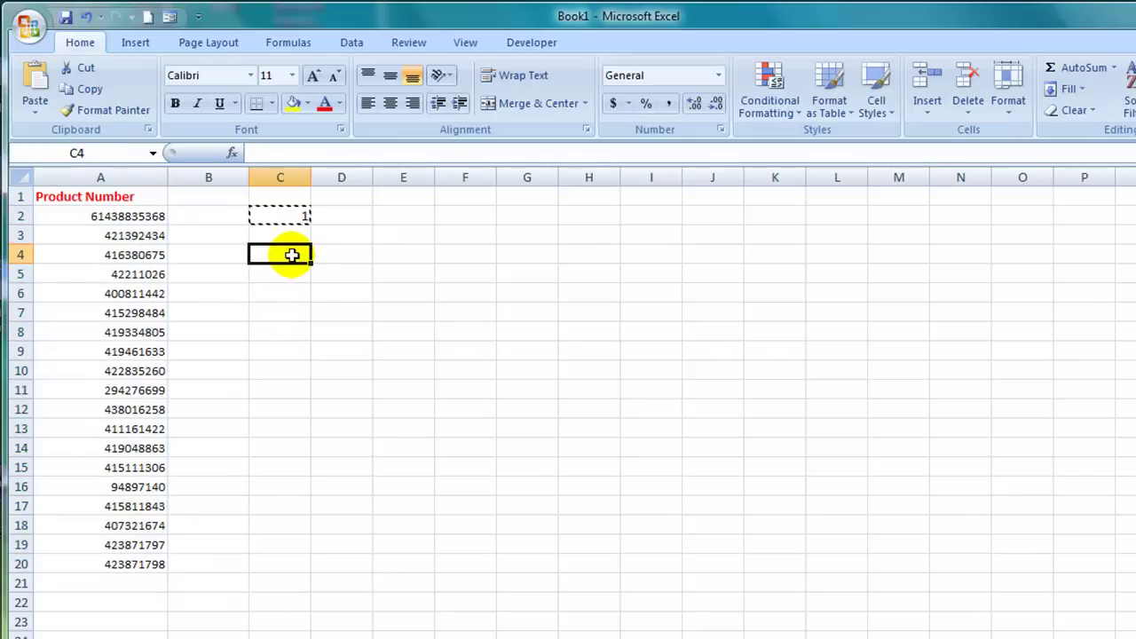
key(Escape)
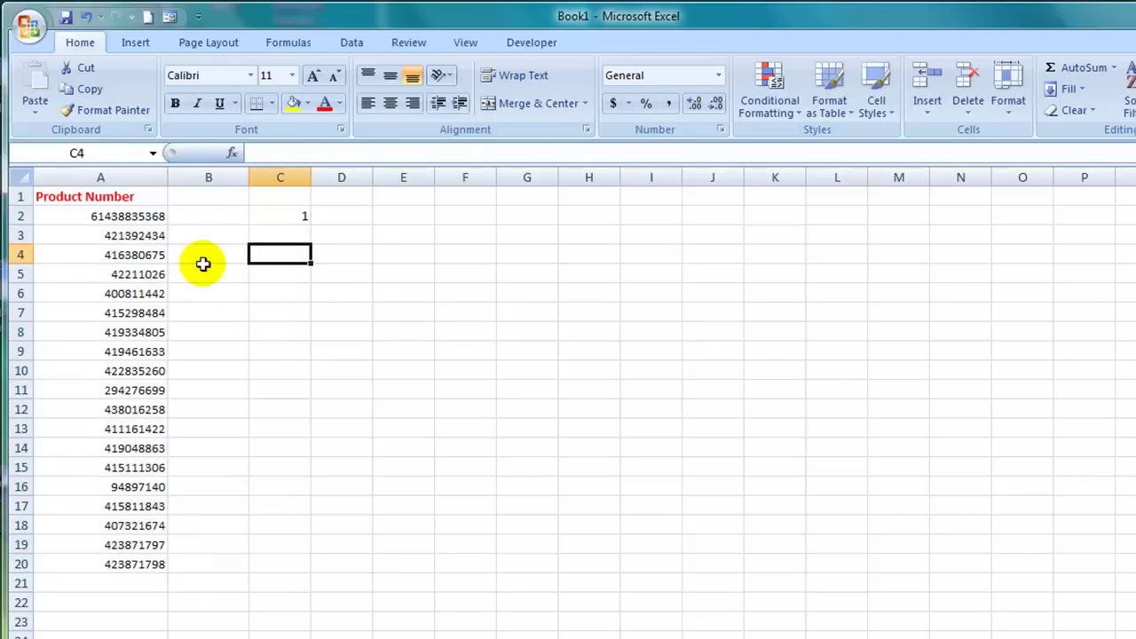
click(140, 254)
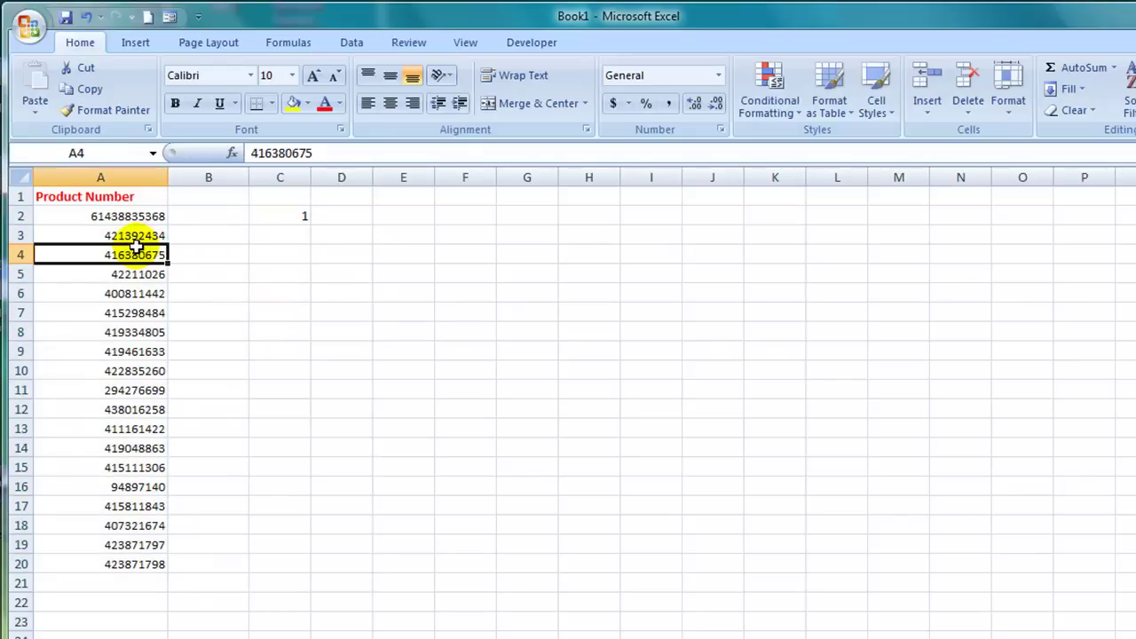
click(277, 218)
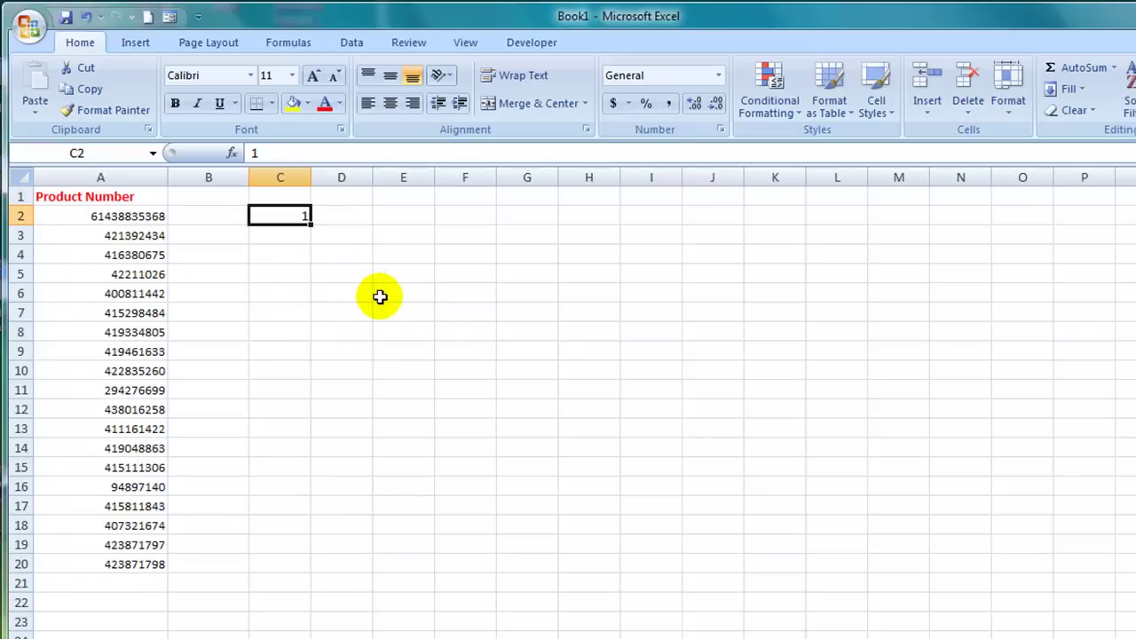
key(Delete)
click(279, 289)
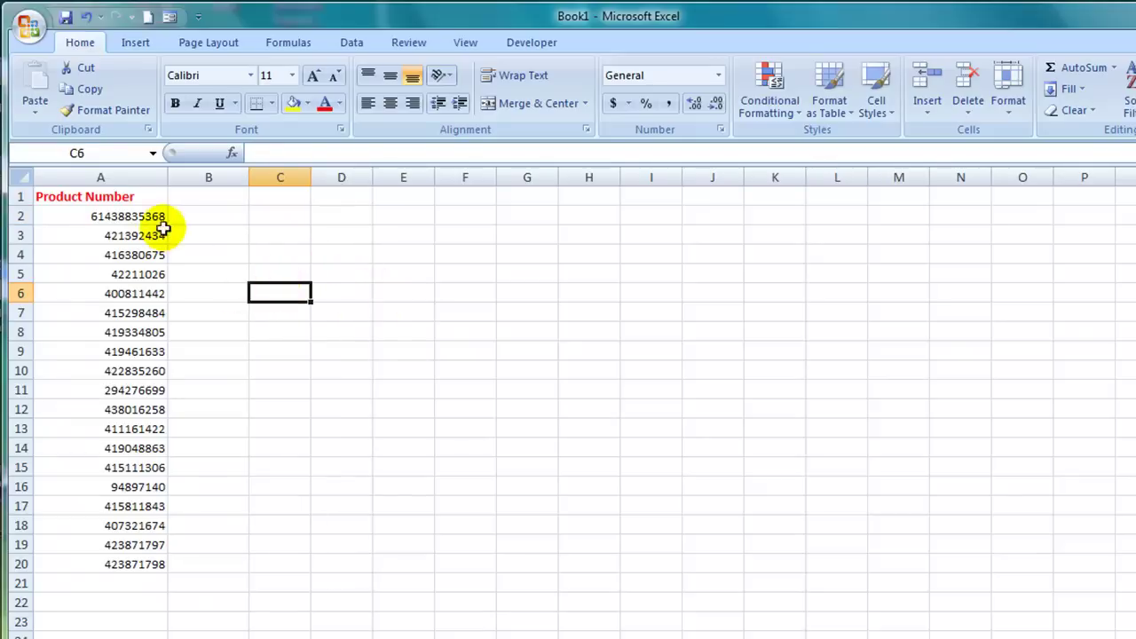